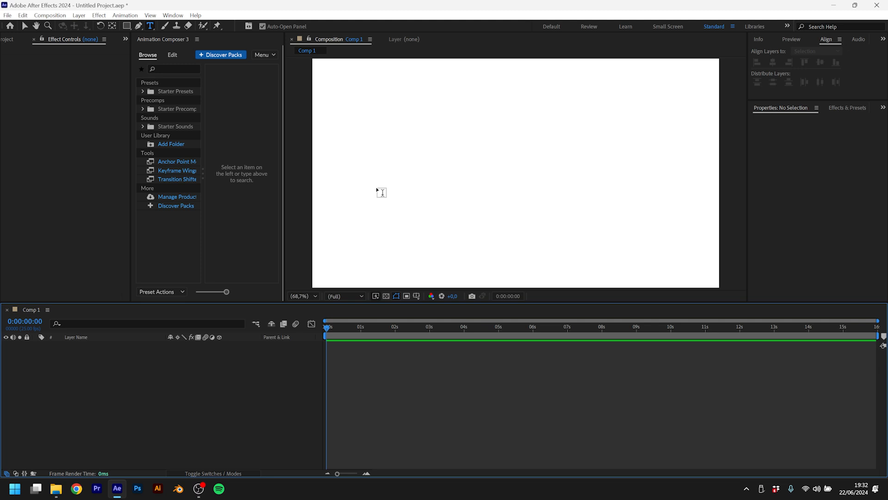
Step: Create a text layer reading "testo" in the composition
{"action": "left_click", "coordinate": [26, 29]}
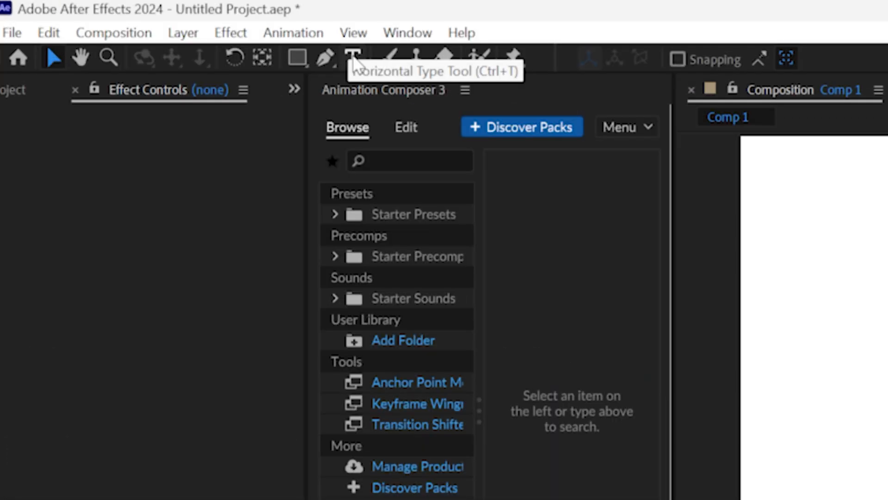
{"action": "left_click", "coordinate": [354, 59]}
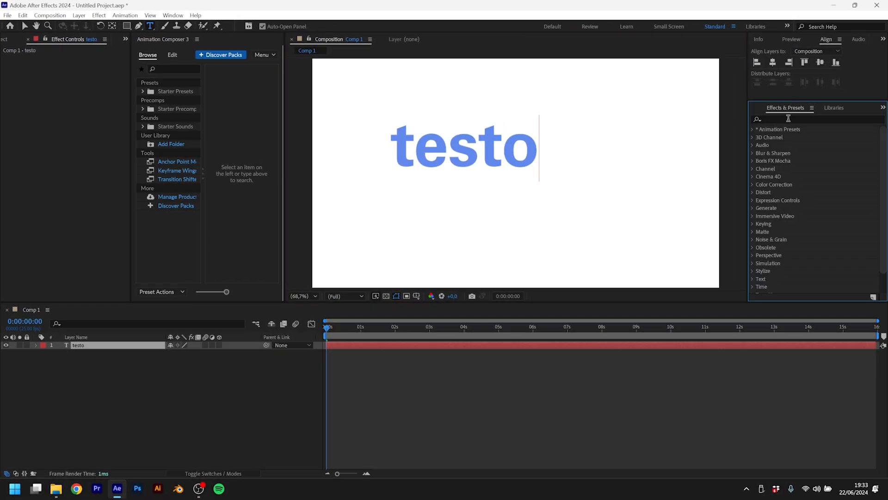
Step: Show the Effects & Presets list and search it for "count"
{"action": "left_click", "coordinate": [172, 15]}
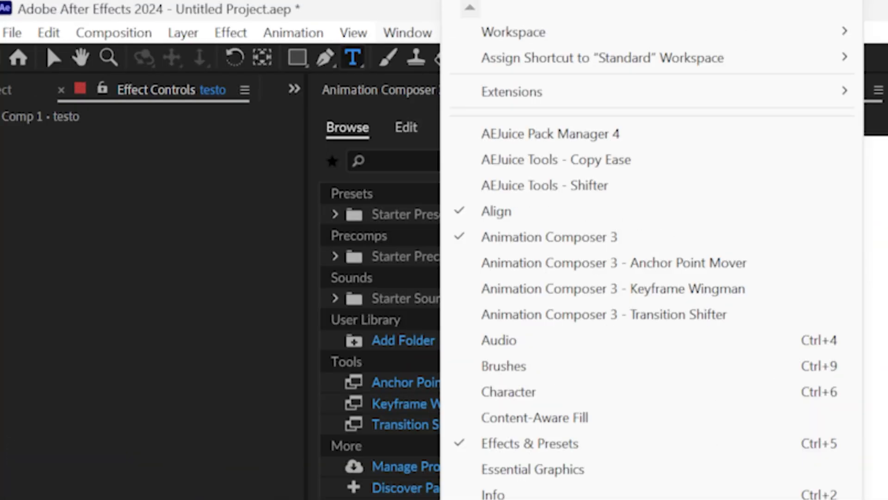
{"action": "left_click", "coordinate": [536, 447]}
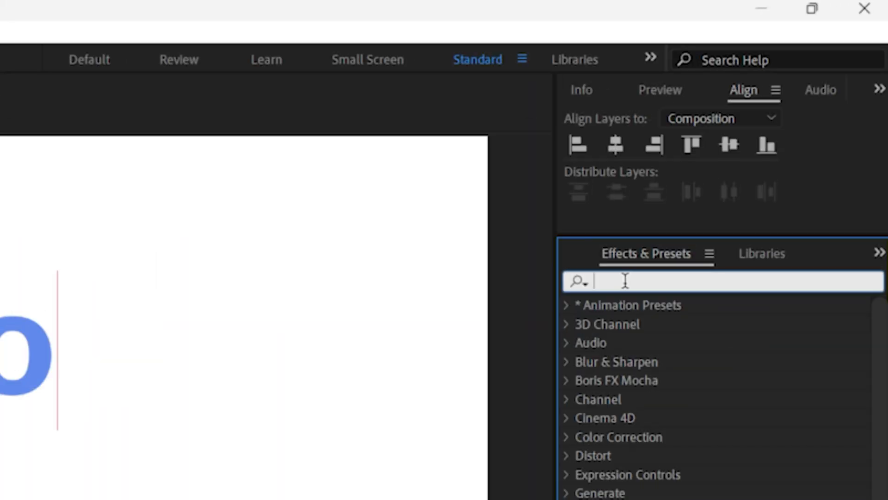
{"action": "type", "text": "counter"}
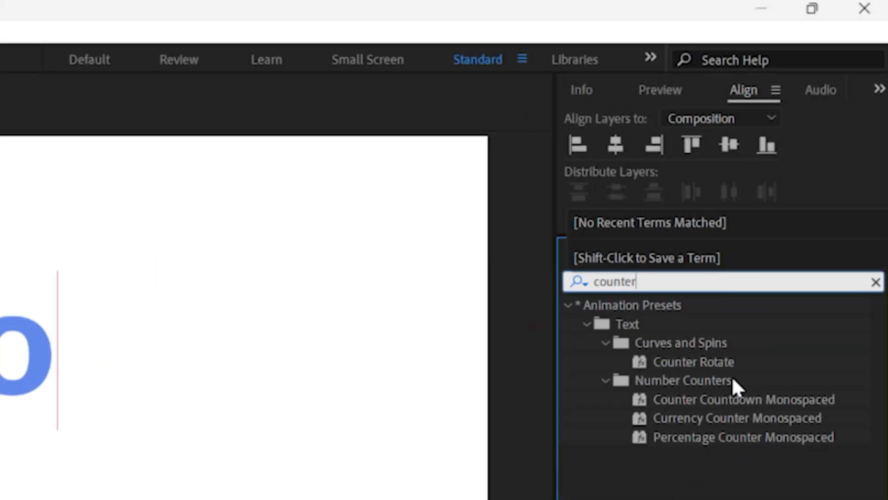
{"action": "key", "text": "BackSpace"}
{"action": "key", "text": "BackSpace"}
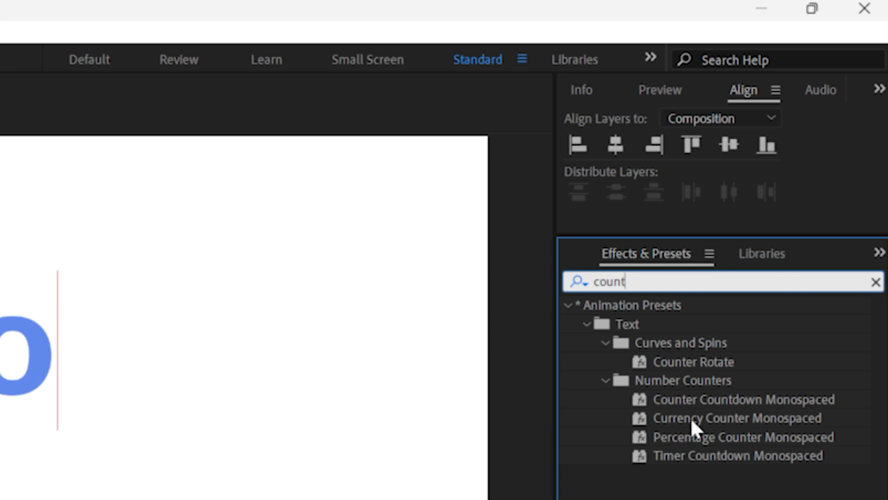
Step: Apply the Currency Counter Monospaced animation preset to the testo text layer
{"action": "left_click", "coordinate": [691, 417]}
{"action": "key", "text": "Down"}
{"action": "key", "text": "Up"}
{"action": "key", "text": "Down"}
{"action": "key", "text": "Up"}
{"action": "left_click_drag", "start_coordinate": [685, 417], "coordinate": [711, 416]}
{"action": "double_click", "coordinate": [709, 416]}
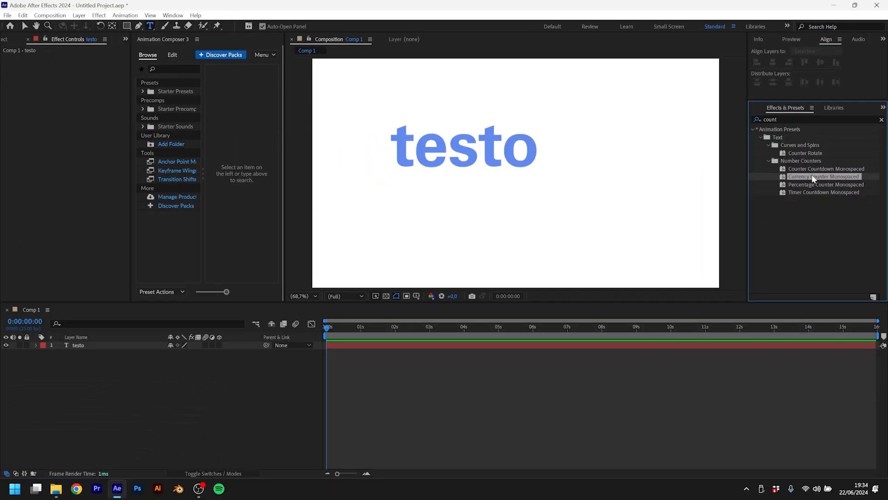
{"action": "left_click_drag", "start_coordinate": [780, 254], "coordinate": [380, 349]}
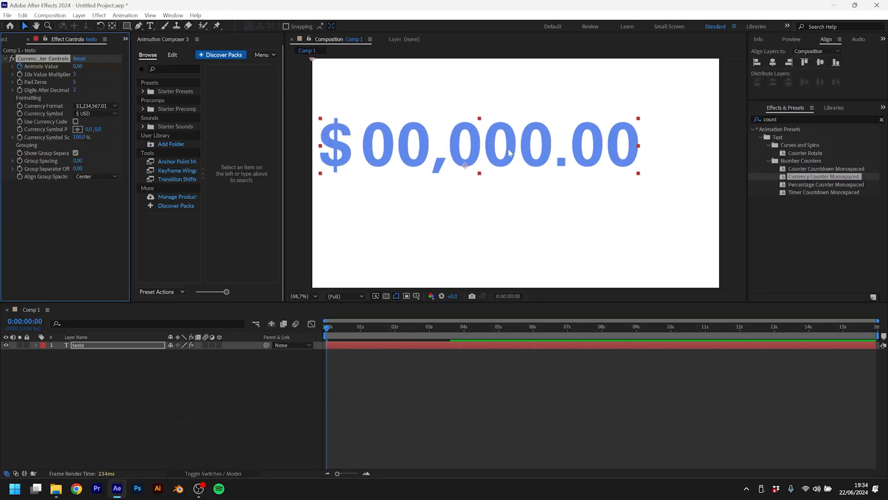
Step: Center the counter text horizontally and vertically in the composition and change its fill to green
{"action": "left_click", "coordinate": [773, 63]}
{"action": "left_click", "coordinate": [820, 63]}
{"action": "double_click", "coordinate": [462, 180]}
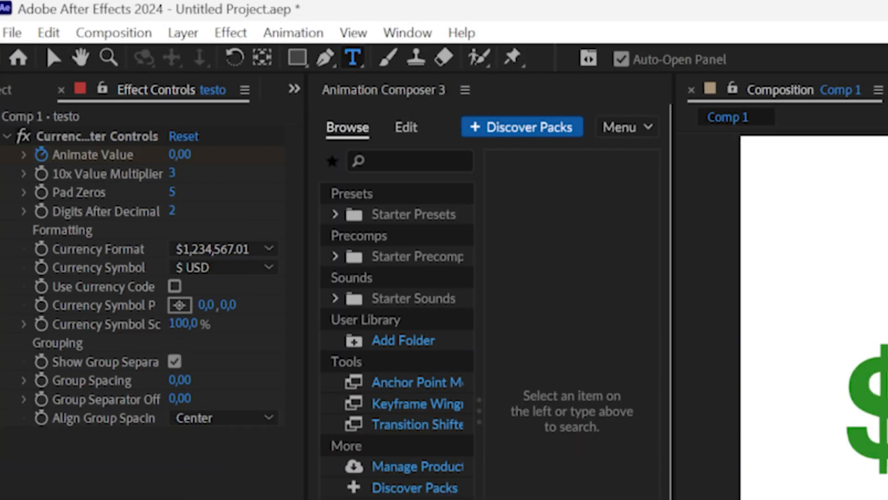
Step: Preview the counter animation and examine the testo layer's Currency Counter Controls and their keyframes in the timeline
{"action": "key", "text": "space"}
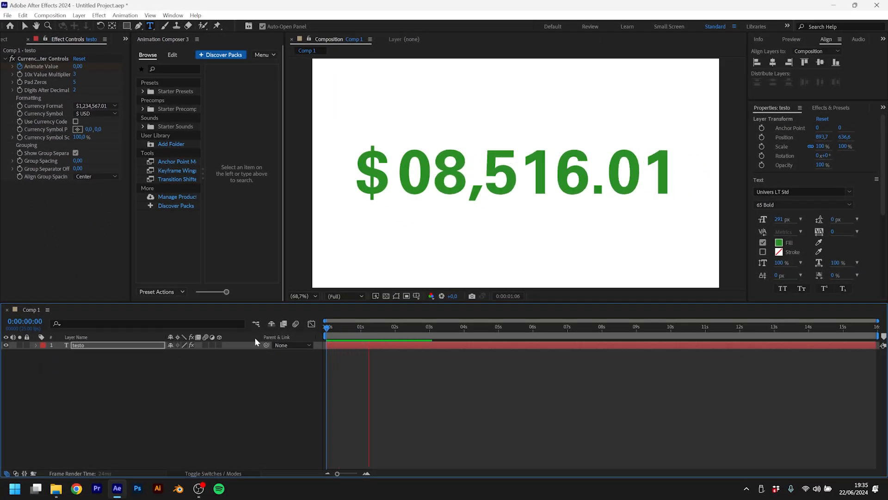
{"action": "key", "text": "space"}
{"action": "left_click", "coordinate": [35, 344]}
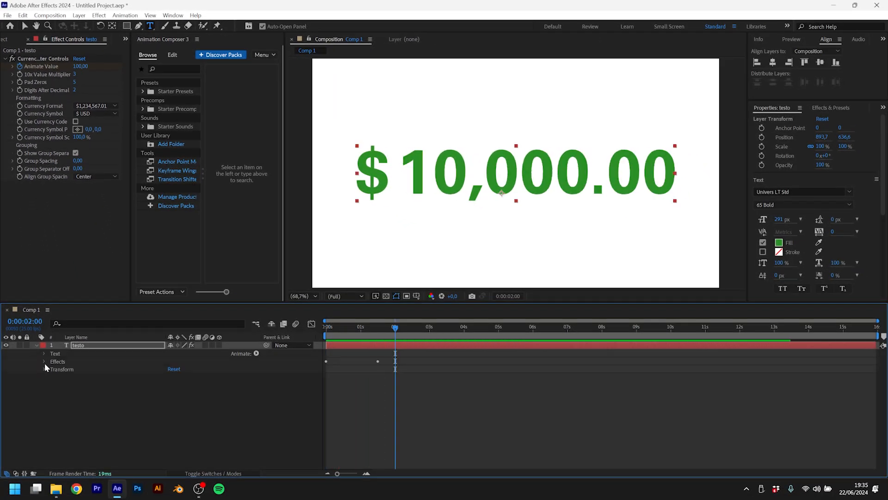
{"action": "left_click", "coordinate": [43, 362]}
{"action": "left_click", "coordinate": [99, 236]}
{"action": "scroll", "coordinate": [101, 241], "scroll_direction": "down", "scroll_amount": 3}
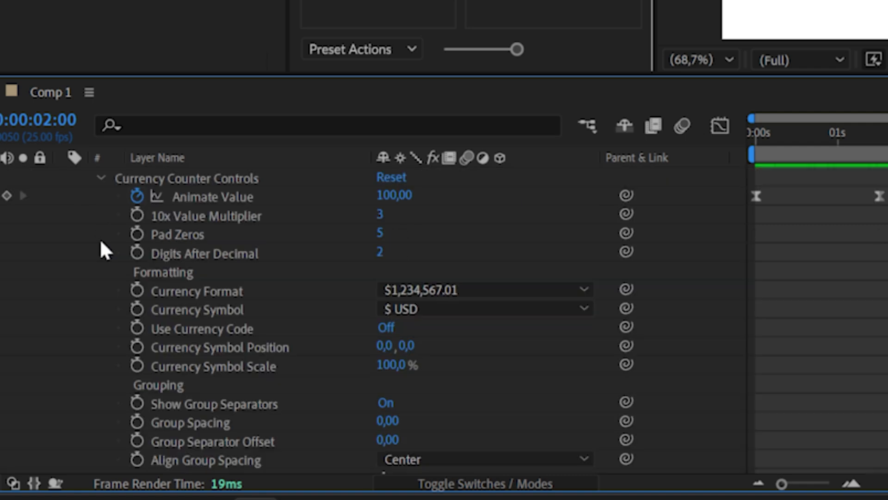
{"action": "scroll", "coordinate": [101, 242], "scroll_direction": "down", "scroll_amount": 2}
{"action": "scroll", "coordinate": [101, 241], "scroll_direction": "up", "scroll_amount": 3}
{"action": "scroll", "coordinate": [101, 241], "scroll_direction": "up", "scroll_amount": 1}
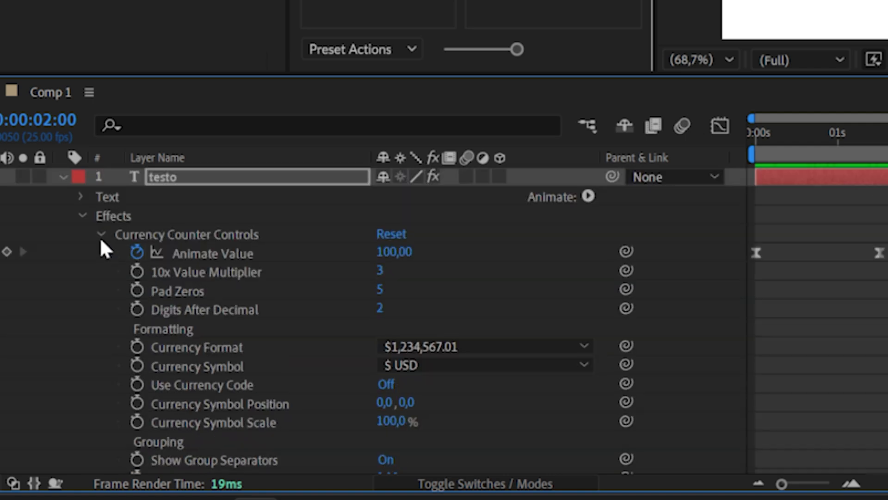
{"action": "scroll", "coordinate": [101, 241], "scroll_direction": "down", "scroll_amount": 2}
{"action": "scroll", "coordinate": [101, 241], "scroll_direction": "up", "scroll_amount": 1}
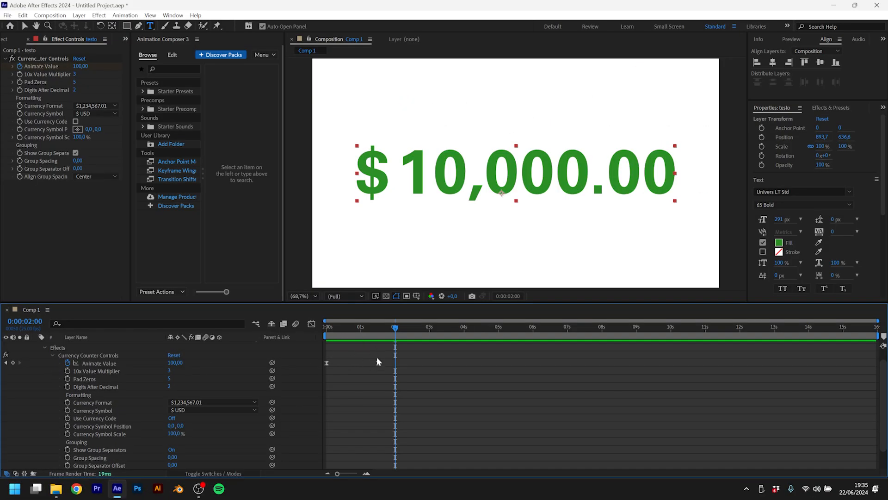
Step: Move the ending Animate Value keyframe to 0:00:03:00 and place the current time on it
{"action": "left_click_drag", "start_coordinate": [370, 326], "coordinate": [315, 367]}
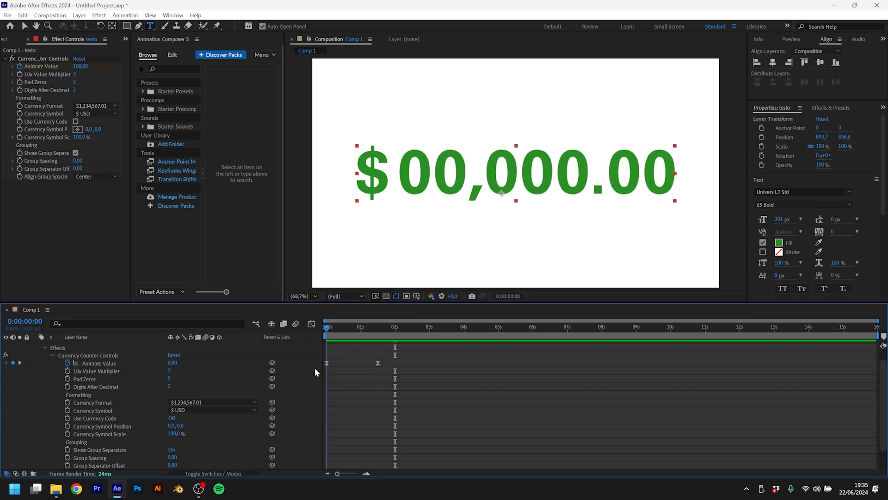
{"action": "left_click_drag", "start_coordinate": [378, 362], "coordinate": [429, 377]}
{"action": "left_click", "coordinate": [20, 362]}
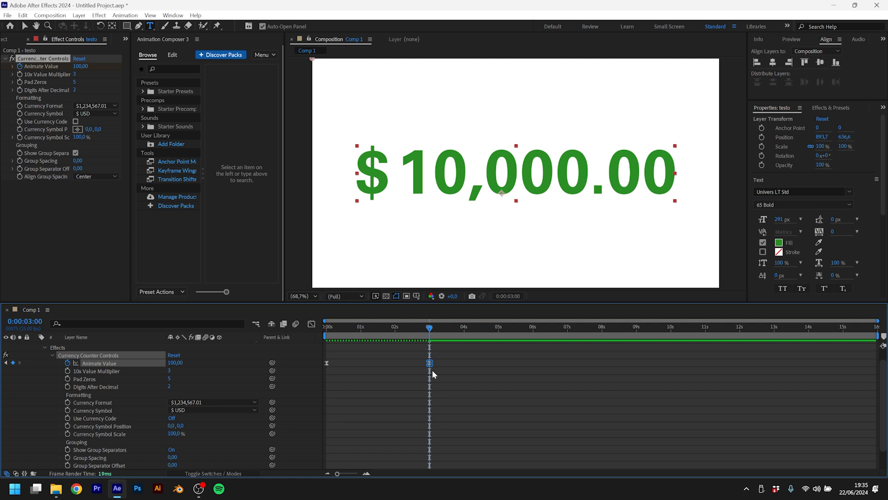
Step: Set the ending keyframe's Animate Value to 20 and change the counter's Currency Symbol to € EUR
{"action": "left_click", "coordinate": [176, 363]}
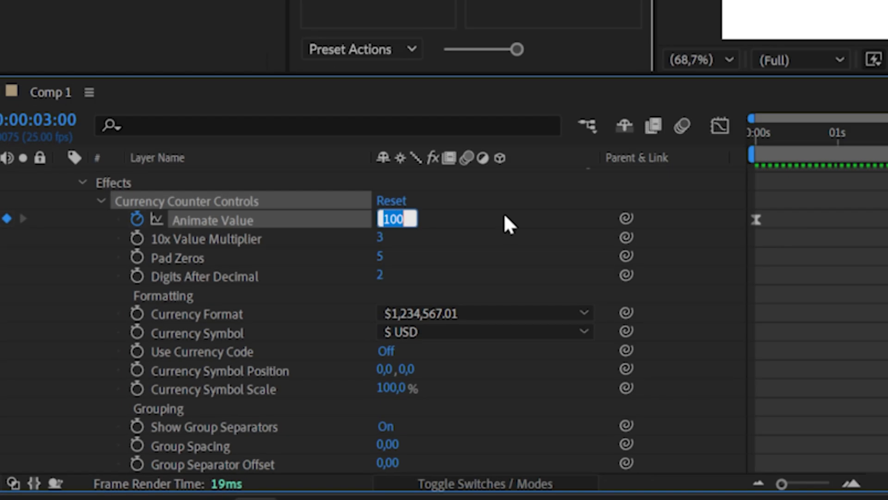
{"action": "type", "text": "20"}
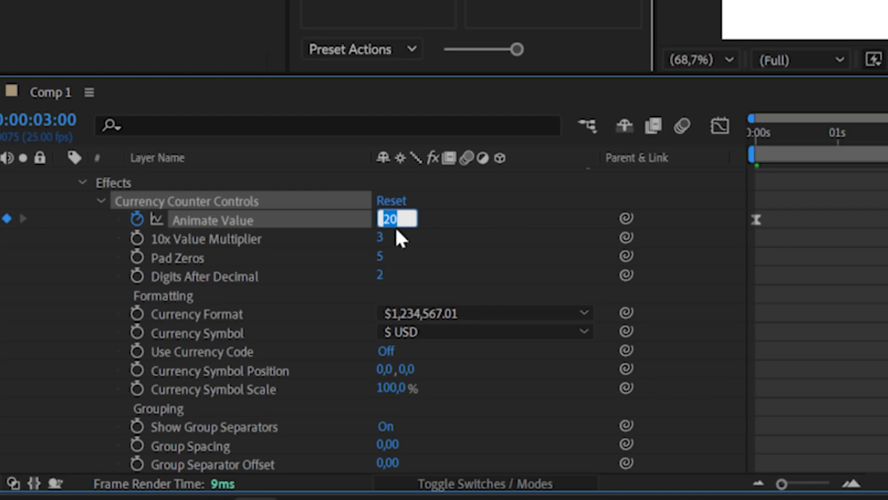
{"action": "key", "text": "Return"}
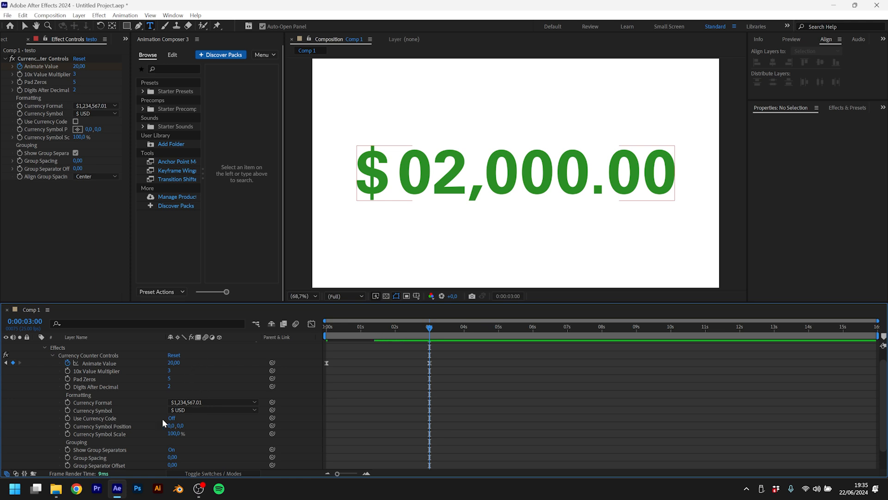
{"action": "left_click", "coordinate": [187, 410]}
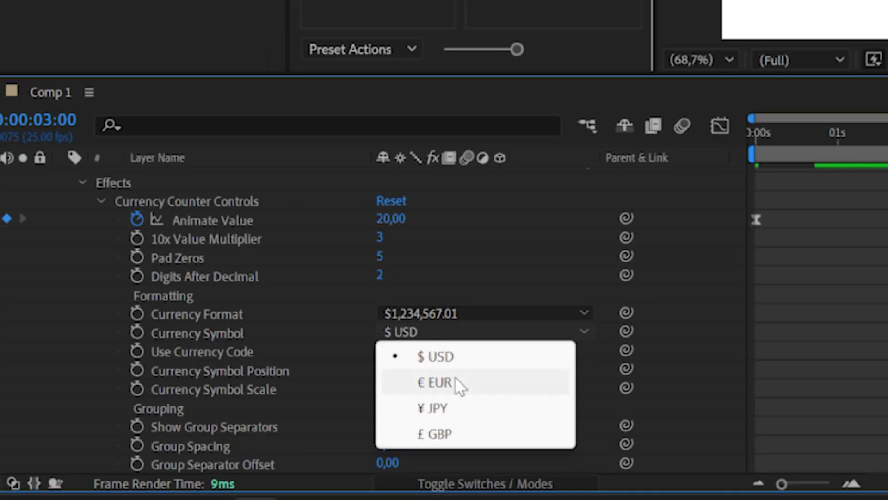
{"action": "left_click", "coordinate": [454, 376]}
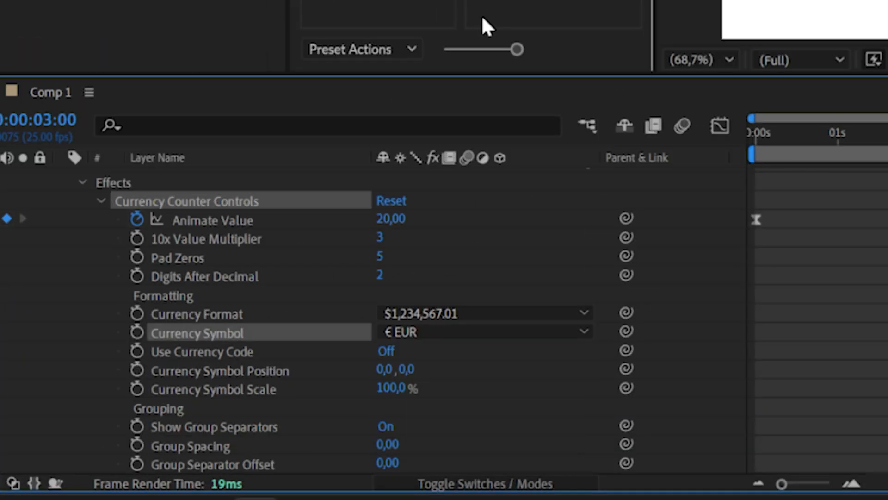
Step: Try 10x Value Multiplier settings of 1, 2 and 3 on the counter
{"action": "left_click", "coordinate": [380, 239]}
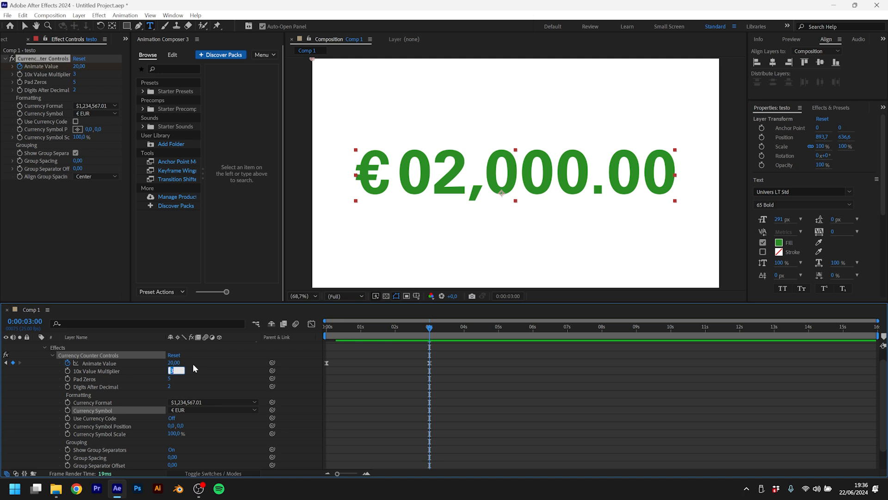
{"action": "type", "text": "1"}
{"action": "key", "text": "Return"}
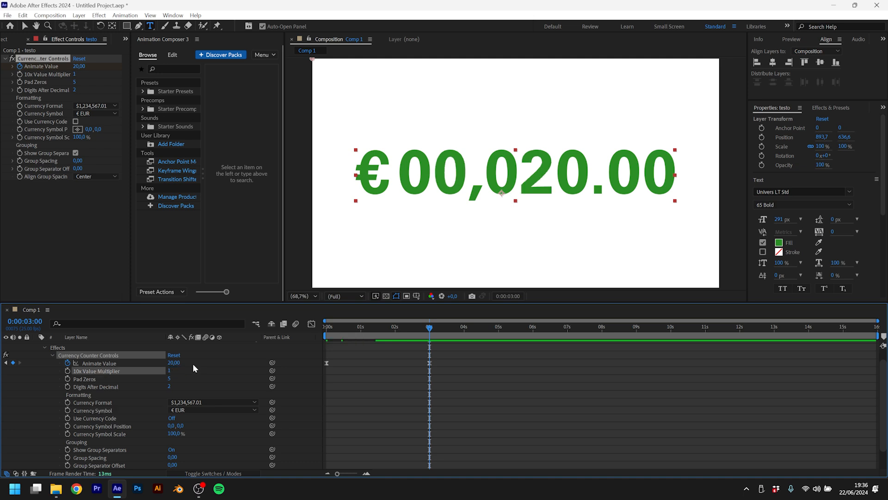
{"action": "type", "text": "2"}
{"action": "key", "text": "Return"}
{"action": "left_click", "coordinate": [185, 370]}
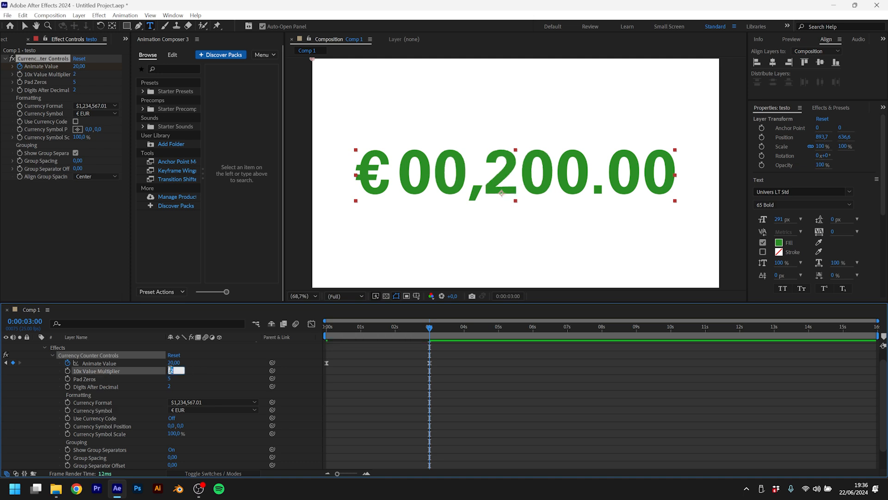
{"action": "type", "text": "3"}
{"action": "key", "text": "Return"}
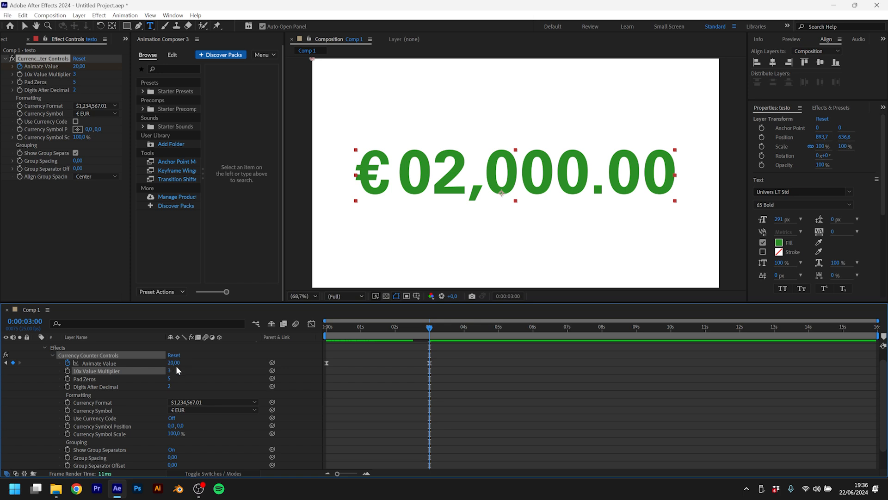
Step: Set the counter's 10x Value Multiplier to 1 and its Pad Zeros to 1
{"action": "left_click", "coordinate": [171, 371]}
{"action": "type", "text": "1"}
{"action": "key", "text": "Return"}
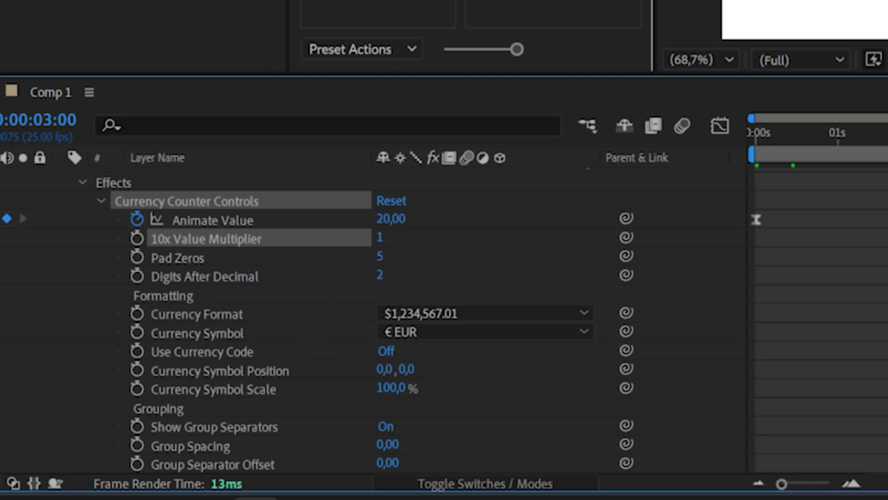
{"action": "left_click", "coordinate": [380, 256]}
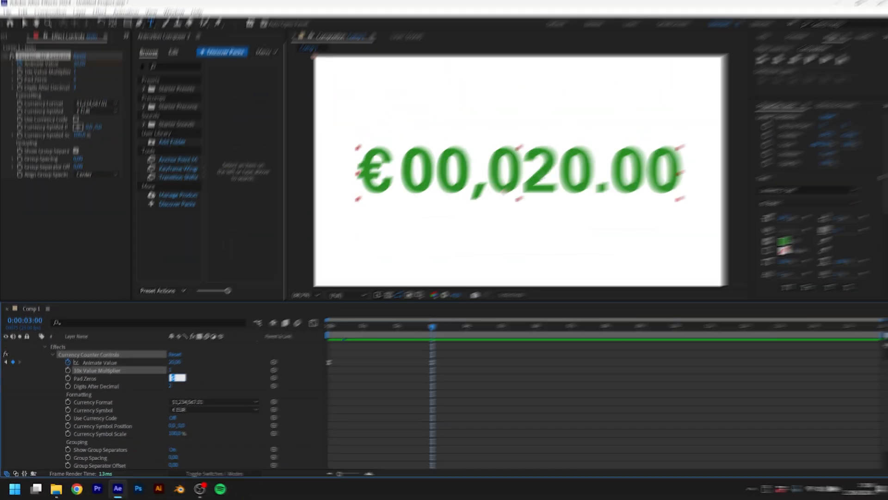
{"action": "left_click", "coordinate": [203, 385]}
{"action": "left_click", "coordinate": [170, 378]}
{"action": "type", "text": "1"}
{"action": "key", "text": "Return"}
Step: Try Digits After Decimal at 0 on the counter, scrub the count, and set it back to 2
{"action": "left_click", "coordinate": [170, 386]}
{"action": "type", "text": "0"}
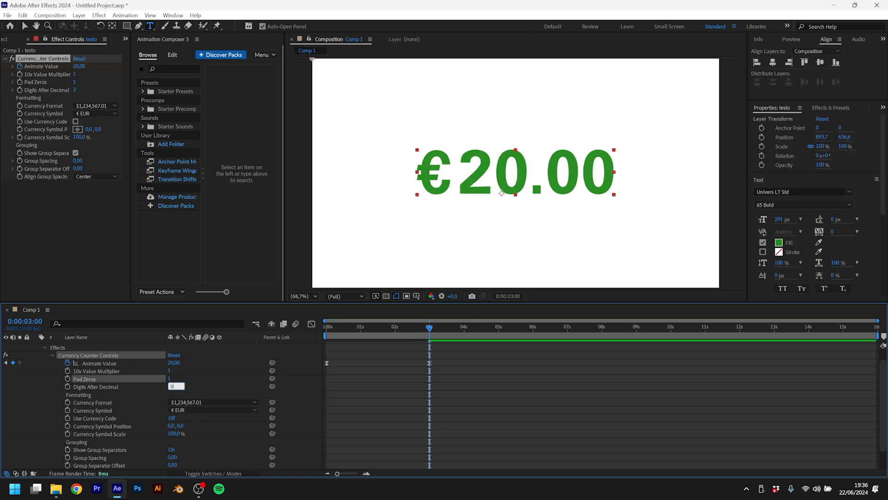
{"action": "key", "text": "Return"}
{"action": "left_click", "coordinate": [421, 326]}
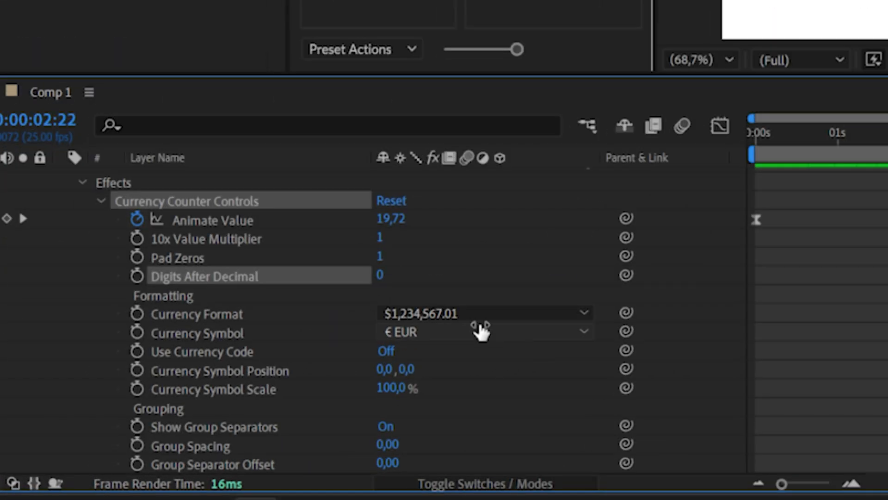
{"action": "left_click", "coordinate": [381, 275]}
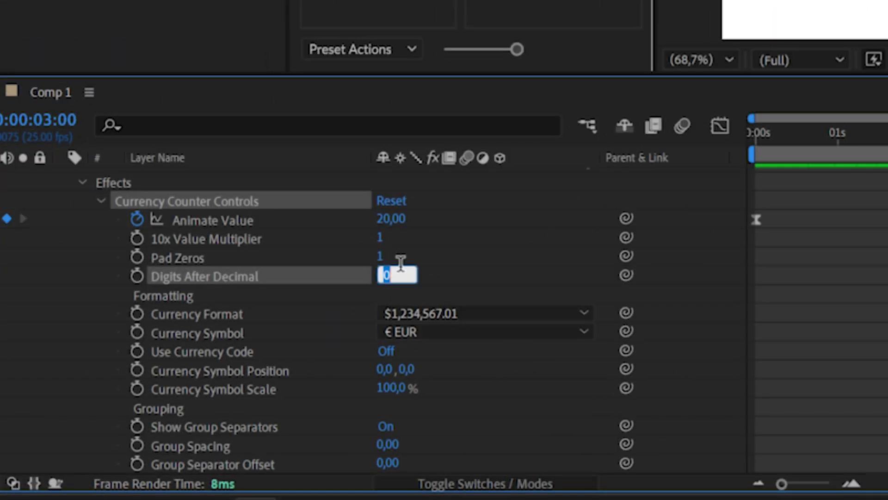
{"action": "type", "text": "2"}
{"action": "key", "text": "Return"}
{"action": "left_click_drag", "start_coordinate": [826, 134], "coordinate": [754, 178]}
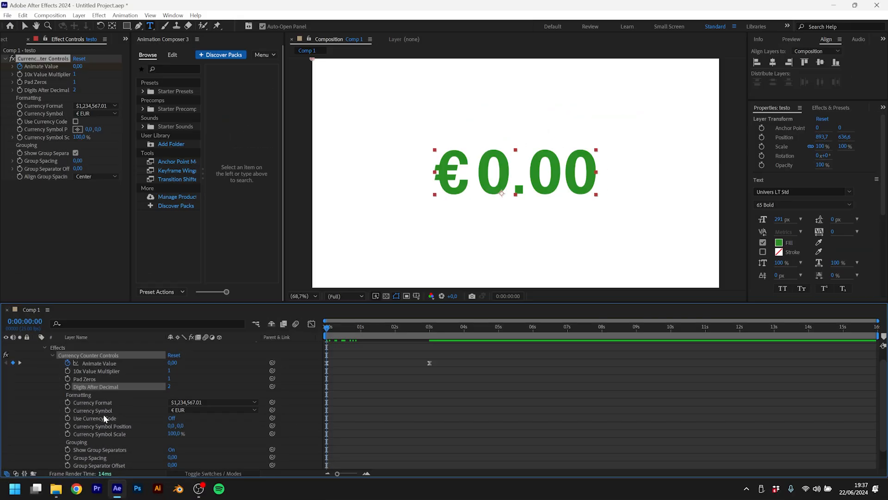
Step: Set the Currency Format to 1.234.567,01 $, turn on Use Currency Code, and scrub back through the count
{"action": "left_click", "coordinate": [197, 403]}
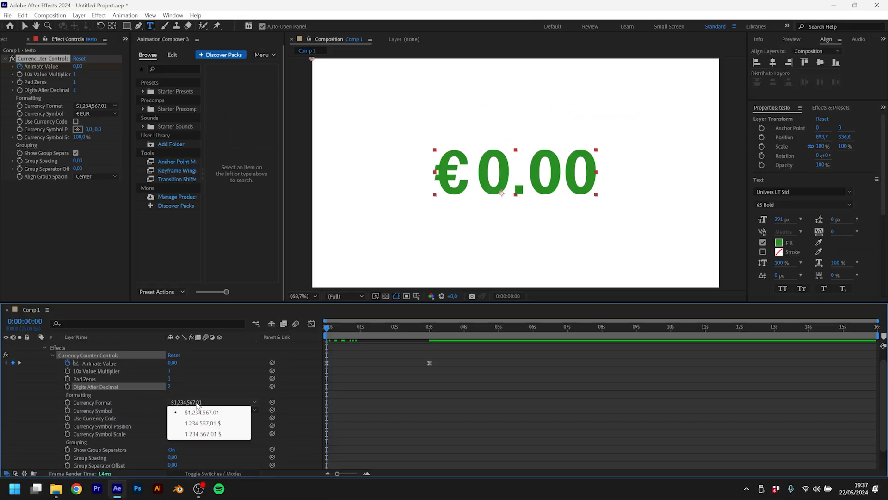
{"action": "left_click", "coordinate": [208, 422]}
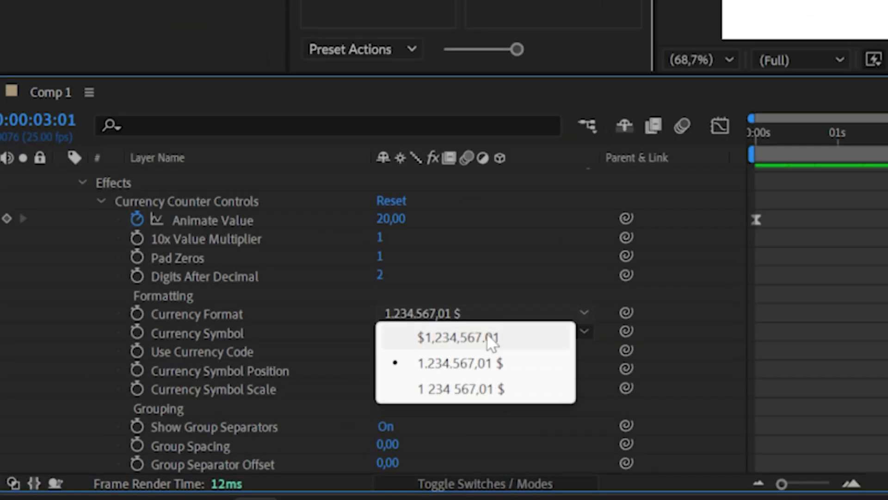
{"action": "left_click", "coordinate": [176, 419]}
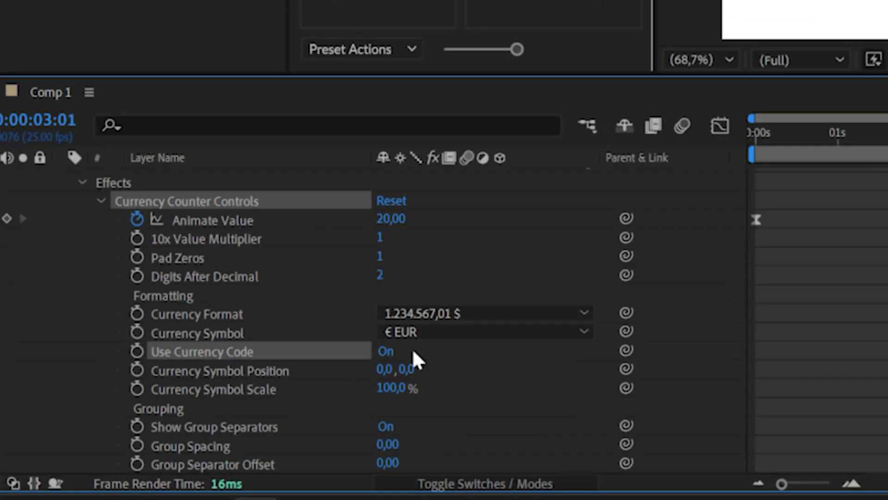
{"action": "left_click_drag", "start_coordinate": [887, 135], "coordinate": [797, 191]}
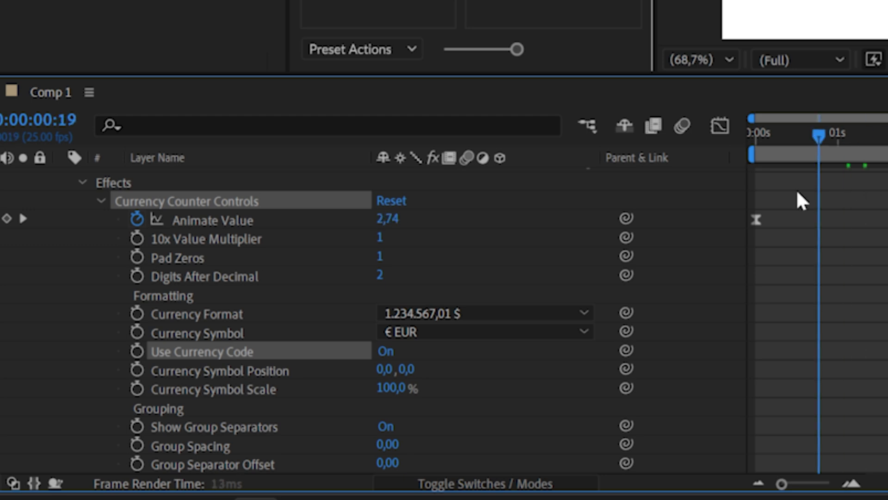
Step: Preview the count and turn off Use Currency Code on the currency counter
{"action": "key", "text": "space"}
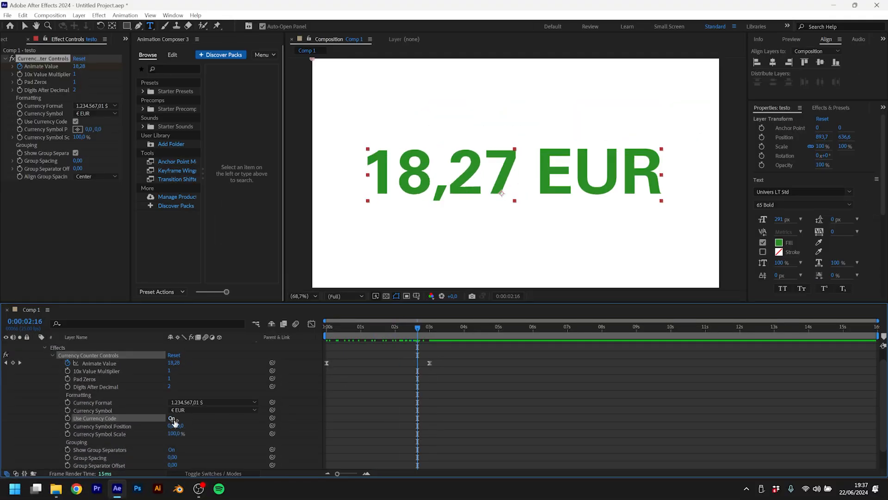
{"action": "left_click", "coordinate": [171, 419]}
{"action": "left_click", "coordinate": [171, 419]}
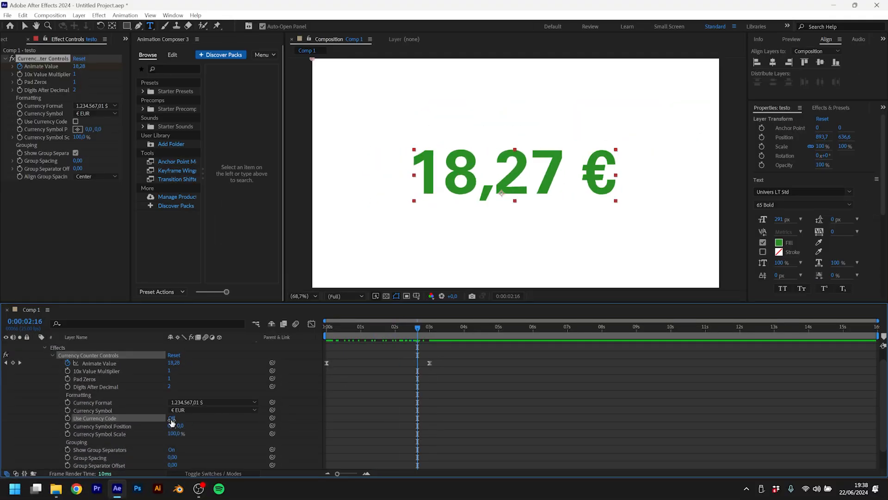
{"action": "left_click", "coordinate": [171, 419]}
Step: At 0:00:03:00, try a Currency Symbol Scale of 127% on the counter and undo it
{"action": "left_click_drag", "start_coordinate": [417, 329], "coordinate": [430, 329]}
{"action": "left_click_drag", "start_coordinate": [179, 425], "coordinate": [192, 442]}
{"action": "key", "text": "ctrl+z"}
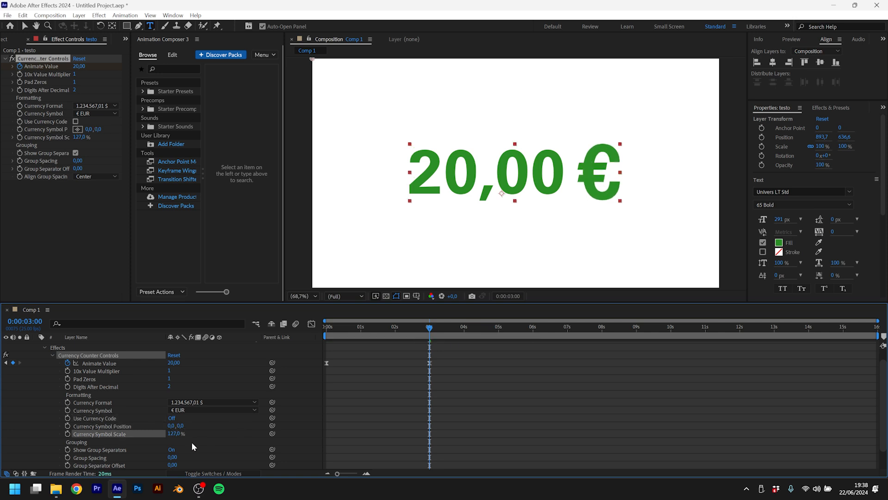
{"action": "key", "text": "ctrl+z"}
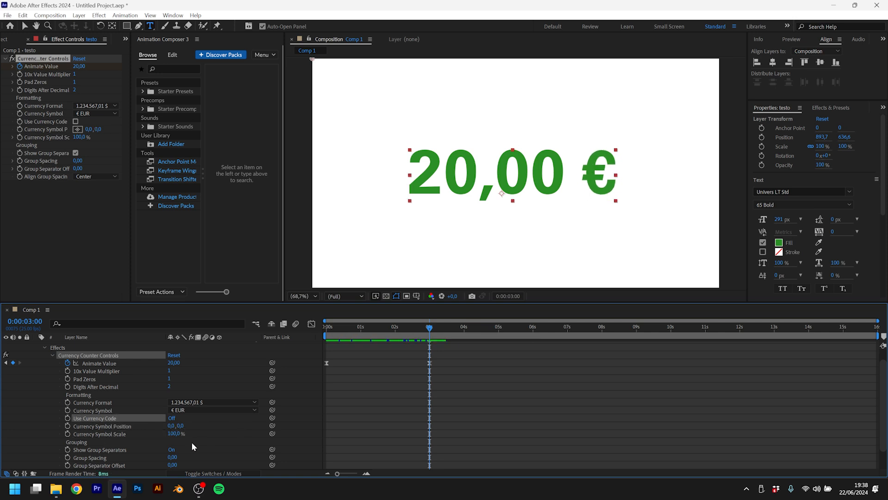
Step: Try a larger Group Spacing on the currency counter and undo it
{"action": "scroll", "coordinate": [195, 437], "scroll_direction": "down", "scroll_amount": 2}
{"action": "left_click", "coordinate": [195, 426]}
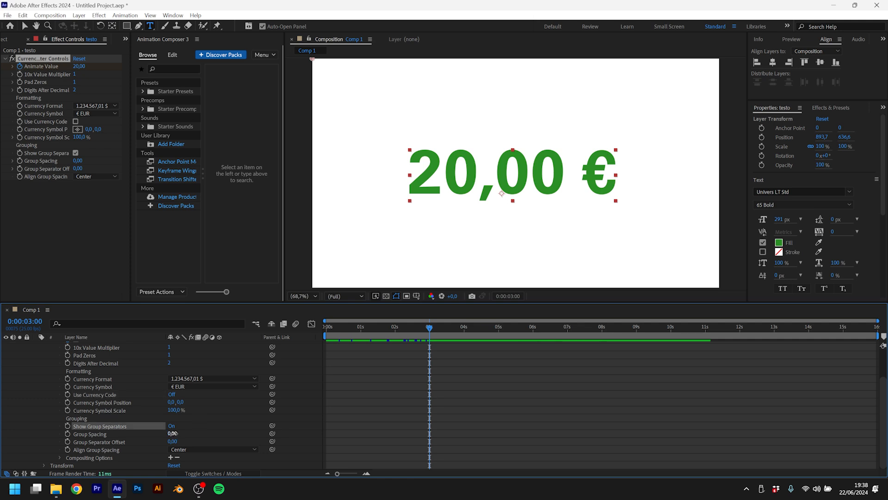
{"action": "left_click_drag", "start_coordinate": [172, 433], "coordinate": [216, 434]}
{"action": "key", "text": "ctrl+z"}
Step: Play the currency count from the first frame, stop it and scrub back to the start
{"action": "key", "text": "Home"}
{"action": "key", "text": "space"}
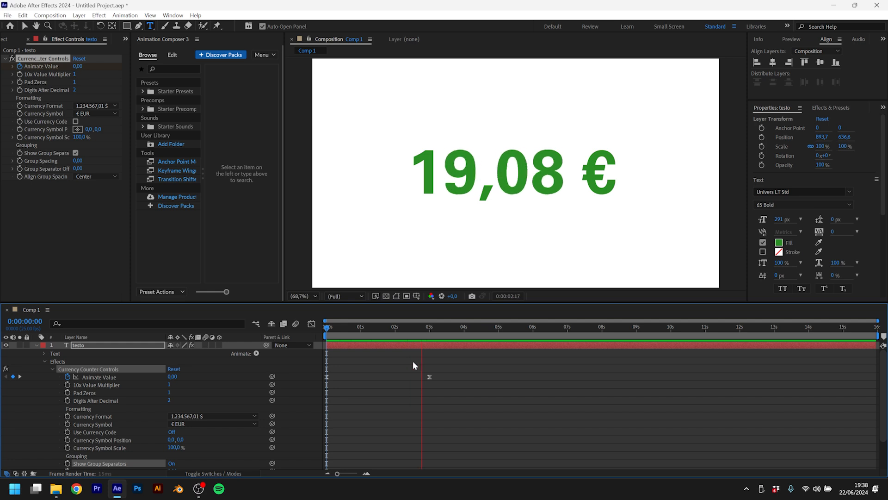
{"action": "key", "text": "space"}
{"action": "left_click_drag", "start_coordinate": [430, 329], "coordinate": [293, 374]}
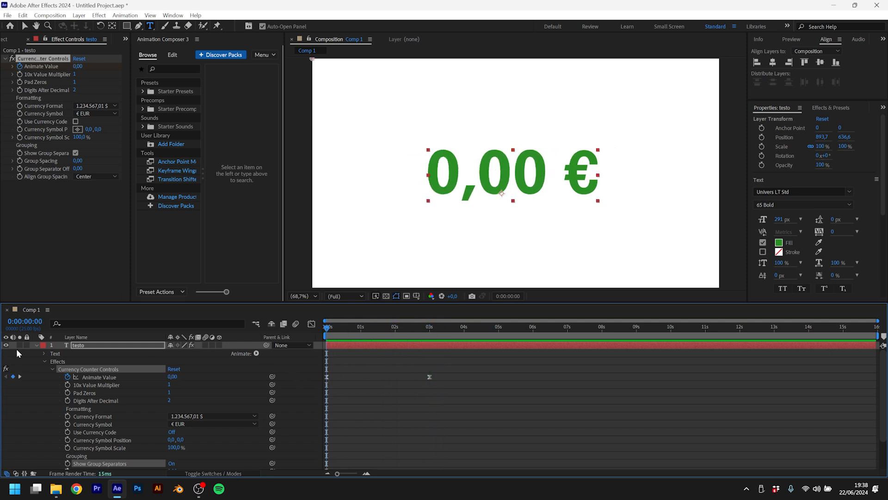
{"action": "left_click", "coordinate": [37, 345]}
{"action": "left_click", "coordinate": [37, 344]}
{"action": "left_click", "coordinate": [216, 423]}
{"action": "left_click", "coordinate": [102, 394]}
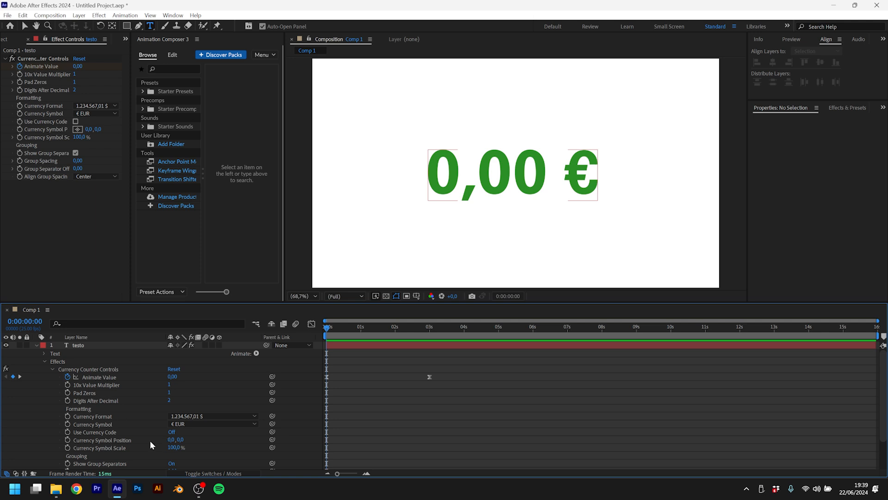
Step: Try a Currency Symbol Scale of 0% on the counter, scrub the count and undo the change
{"action": "left_click", "coordinate": [174, 447]}
{"action": "type", "text": "0"}
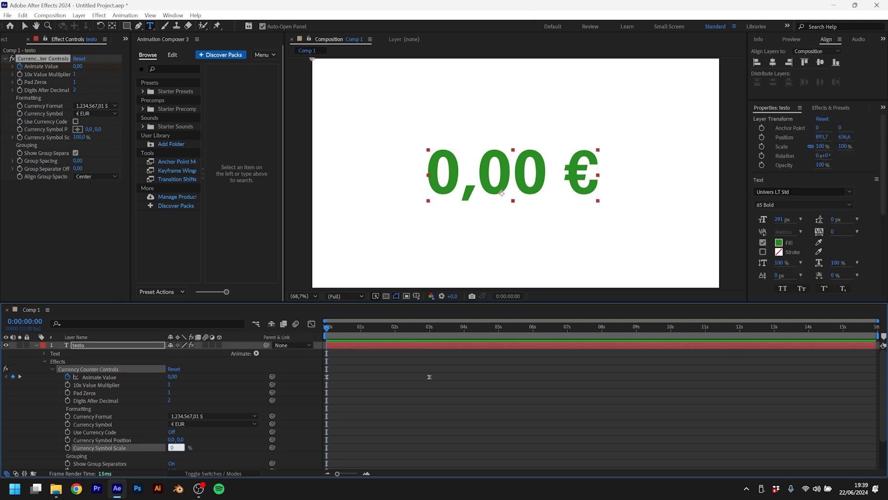
{"action": "key", "text": "Return"}
{"action": "left_click_drag", "start_coordinate": [327, 328], "coordinate": [319, 402]}
{"action": "key", "text": "ctrl+z"}
Step: Collapse and hide the testo layer, and create a new text counter with the Percentage Counter Monospaced preset
{"action": "left_click", "coordinate": [35, 346]}
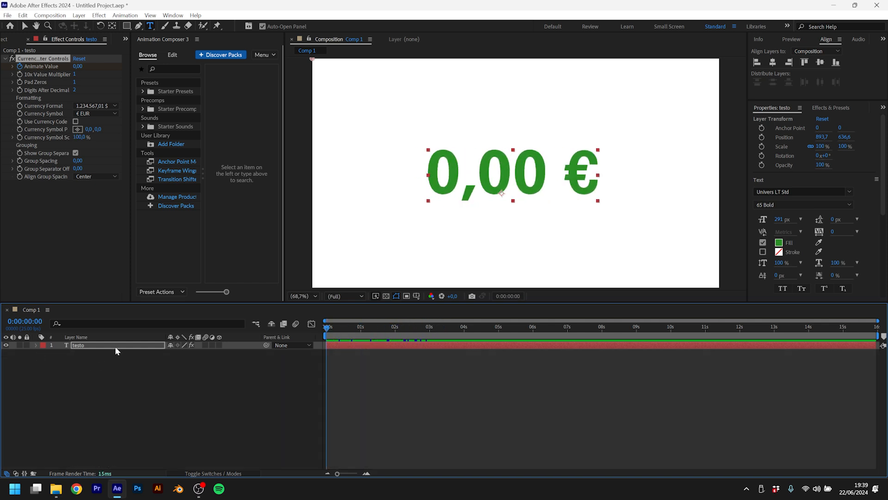
{"action": "left_click", "coordinate": [115, 346]}
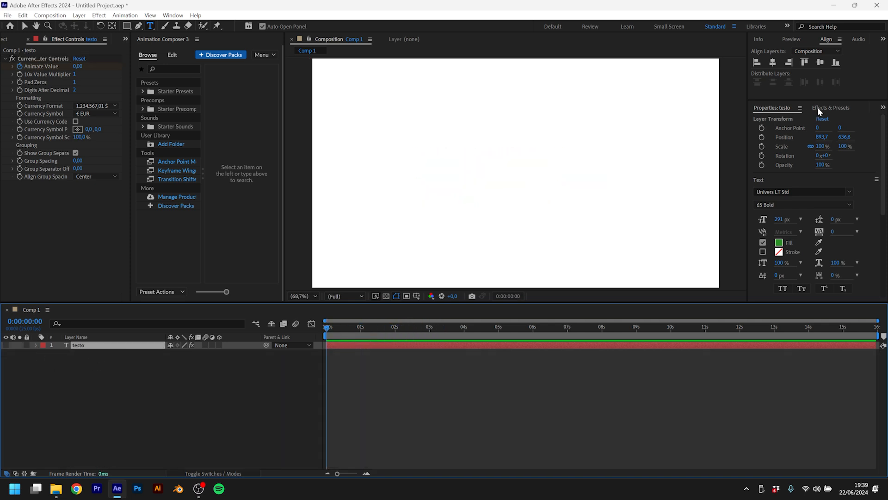
{"action": "left_click", "coordinate": [817, 108]}
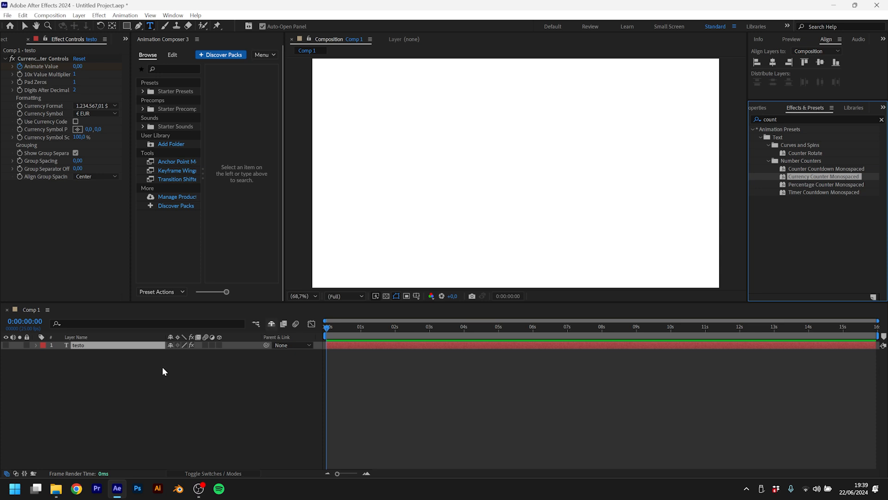
{"action": "left_click", "coordinate": [129, 394]}
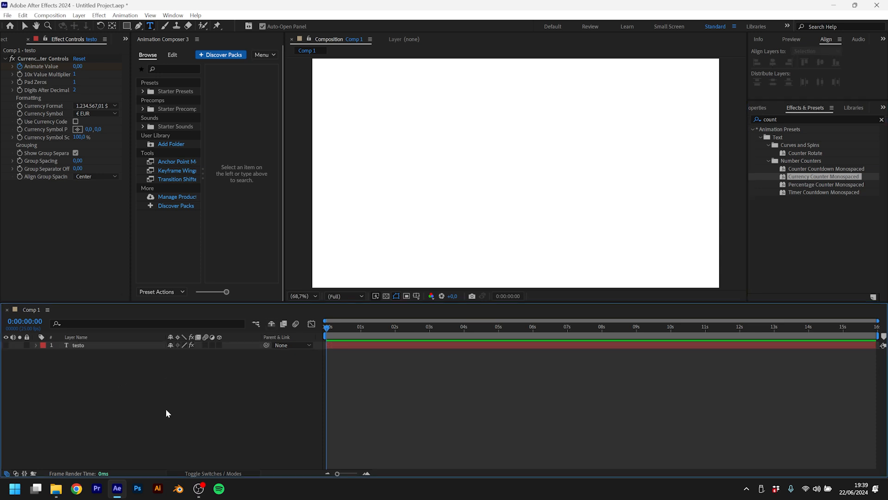
{"action": "left_click", "coordinate": [826, 184]}
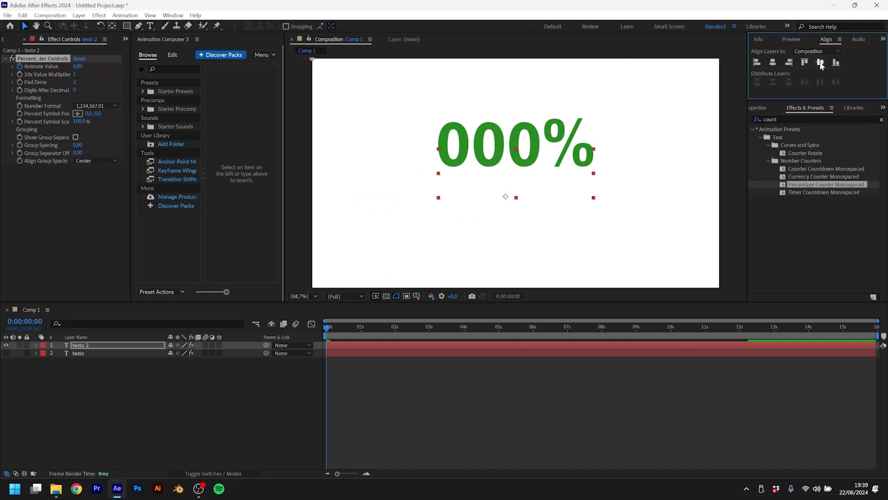
Step: Center the percentage counter in the composition and change its text fill to magenta
{"action": "double_click", "coordinate": [536, 164]}
{"action": "left_click", "coordinate": [779, 242]}
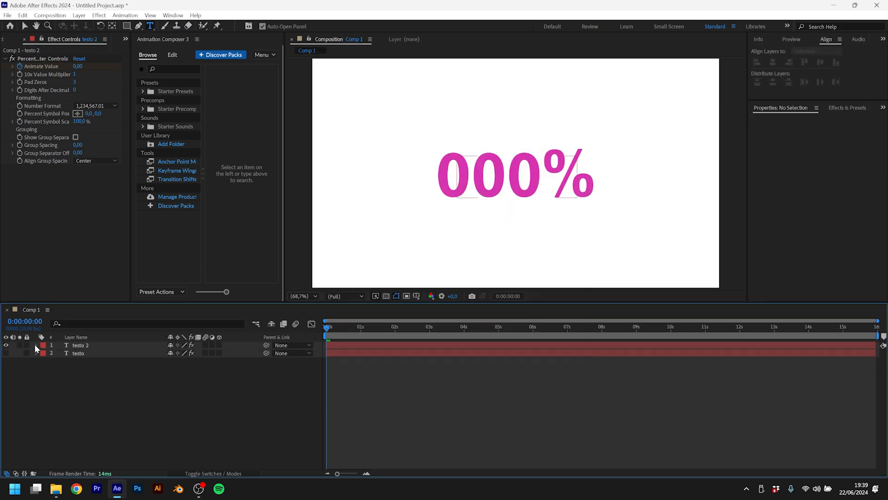
Step: Expand testo 2's Percentage Counter Controls and move the last Animate Value keyframe to 0:00:03:01
{"action": "left_click", "coordinate": [35, 345]}
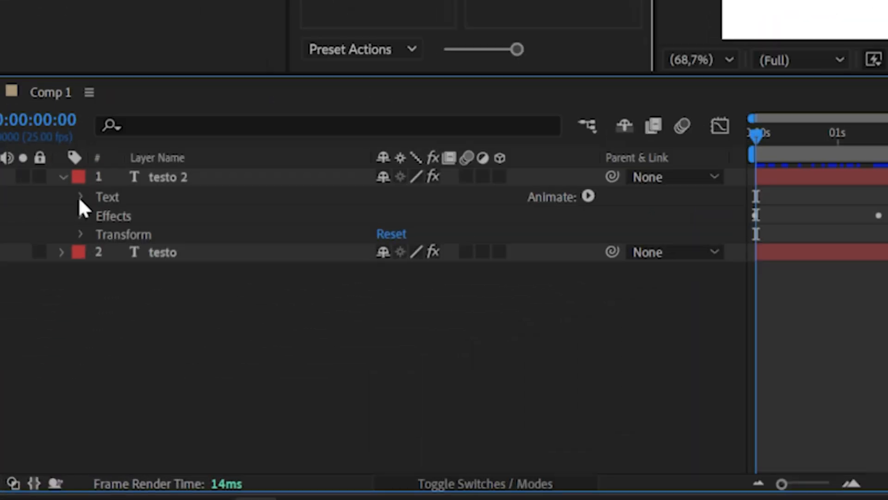
{"action": "left_click", "coordinate": [77, 208]}
{"action": "left_click", "coordinate": [83, 197]}
{"action": "left_click", "coordinate": [81, 212]}
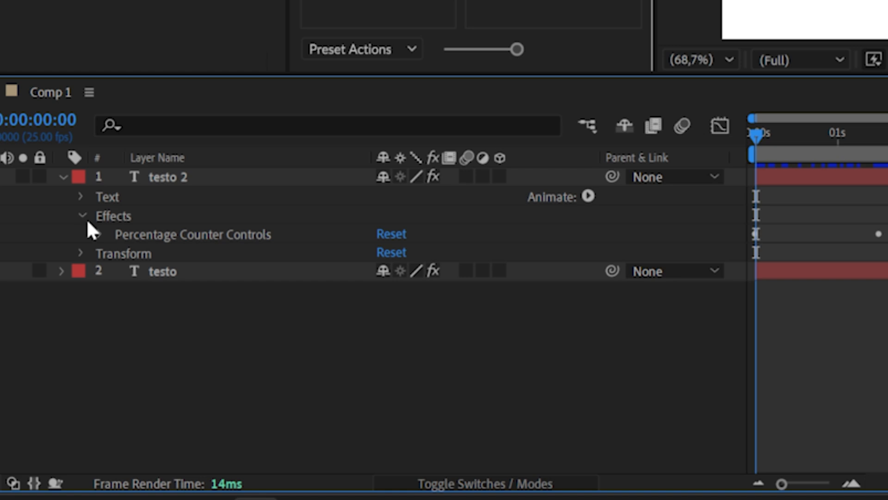
{"action": "left_click", "coordinate": [99, 234]}
{"action": "left_click_drag", "start_coordinate": [879, 220], "coordinate": [431, 363]}
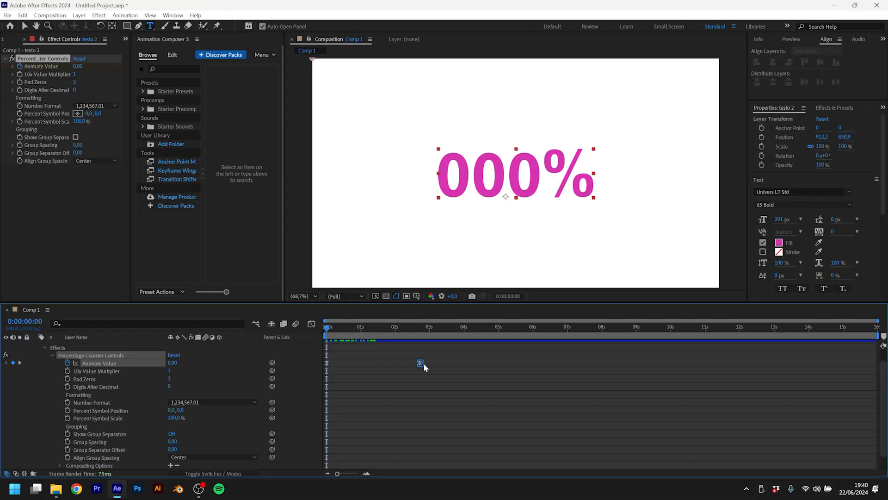
Step: Preview the percentage count, go to its last keyframe and review the Percentage Counter Controls
{"action": "key", "text": "space"}
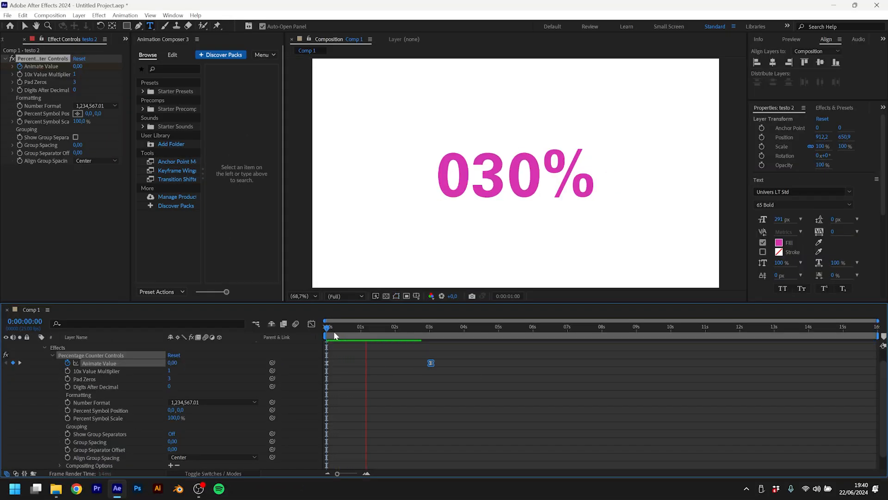
{"action": "key", "text": "space"}
{"action": "key", "text": "j"}
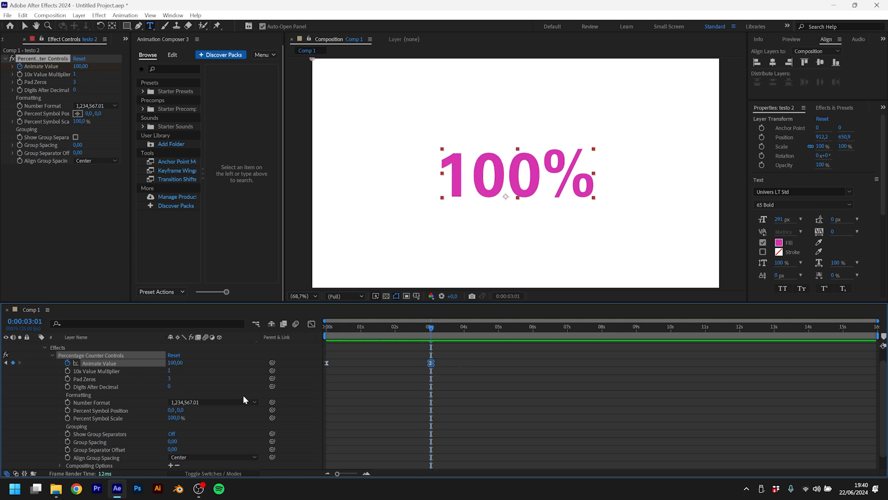
{"action": "scroll", "coordinate": [236, 424], "scroll_direction": "down", "scroll_amount": 1}
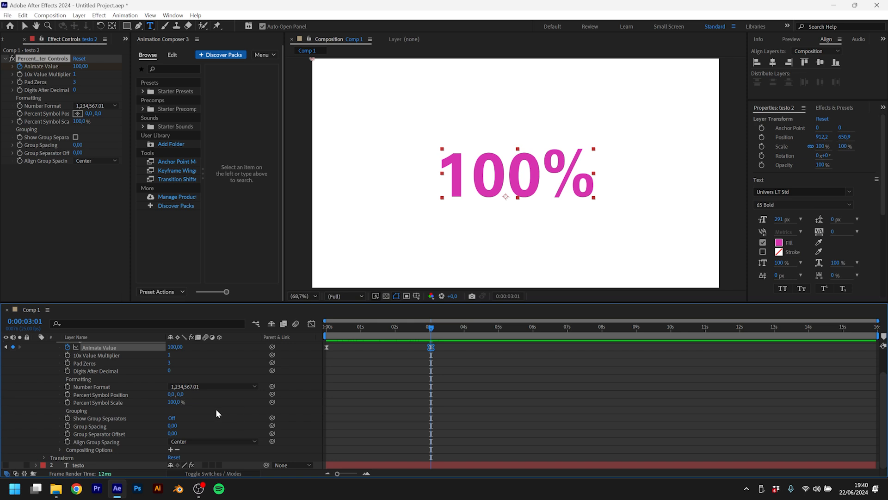
{"action": "scroll", "coordinate": [134, 375], "scroll_direction": "up", "scroll_amount": 2}
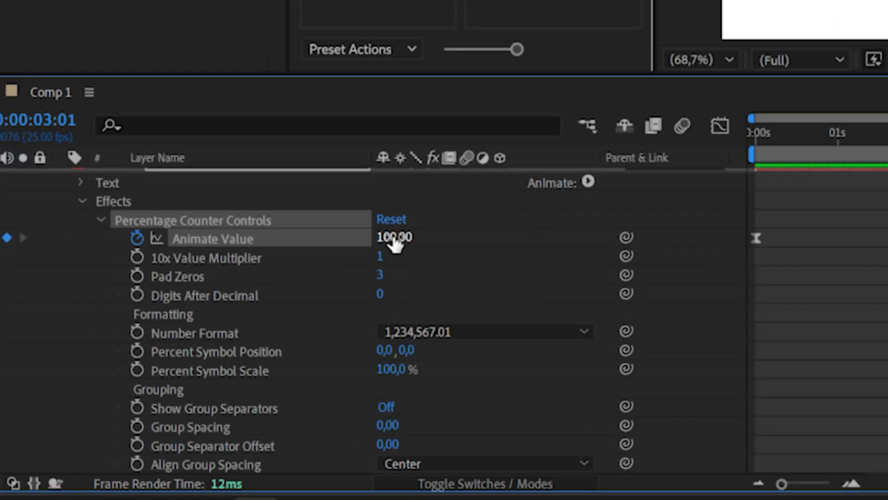
Step: Try Pad Zeros at 7 on the percentage counter and undo it
{"action": "left_click", "coordinate": [247, 258]}
{"action": "left_click", "coordinate": [250, 277]}
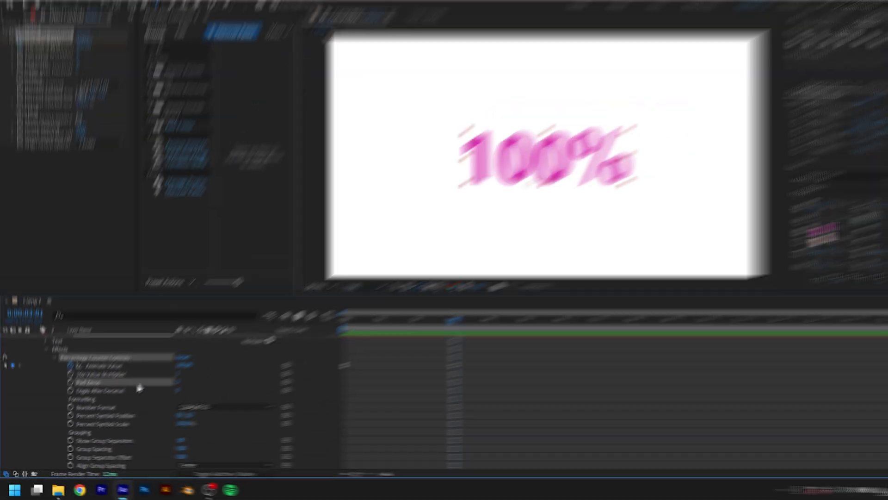
{"action": "mouse_move", "coordinate": [169, 387]}
{"action": "left_mouse_down"}
{"action": "mouse_move", "coordinate": [186, 389]}
{"action": "mouse_move", "coordinate": [174, 388]}
{"action": "left_mouse_up"}
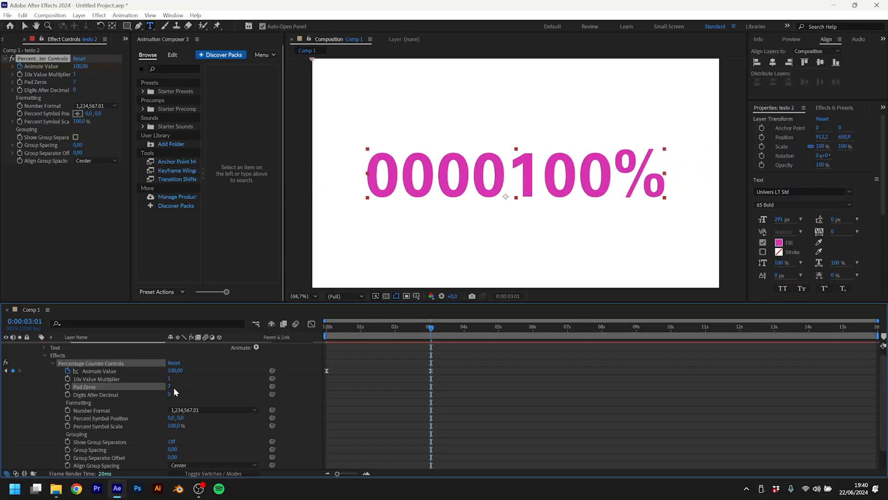
{"action": "key", "text": "ctrl+z"}
Step: Set the percentage counter's Digits After Decimal to 2
{"action": "left_click", "coordinate": [156, 396]}
{"action": "left_click", "coordinate": [170, 395]}
{"action": "mouse_move", "coordinate": [170, 396]}
{"action": "left_mouse_down"}
{"action": "mouse_move", "coordinate": [189, 396]}
{"action": "mouse_move", "coordinate": [172, 395]}
{"action": "left_mouse_up"}
Step: Try the Number Format options 1.234.567,01 and 1 234 567,01 on the percentage counter
{"action": "left_click", "coordinate": [210, 410]}
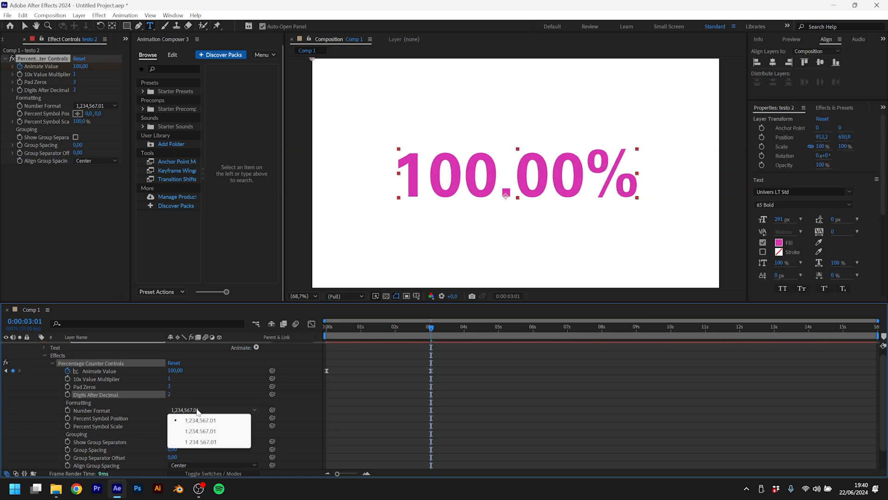
{"action": "left_click", "coordinate": [217, 431]}
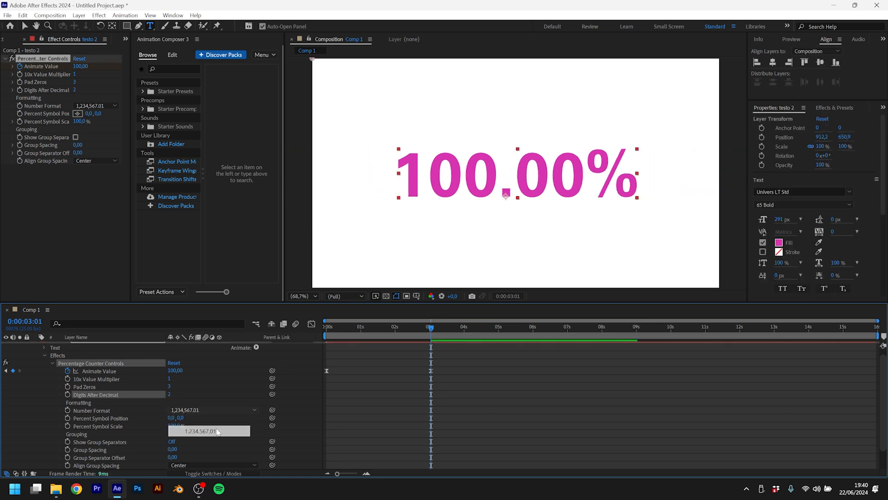
{"action": "left_click", "coordinate": [217, 411]}
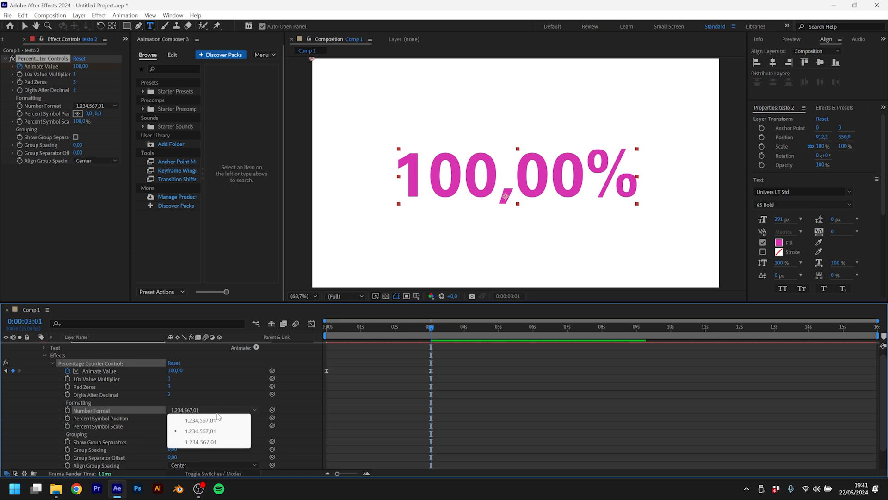
{"action": "left_click", "coordinate": [224, 441]}
Step: Preview the count and reset the percentage counter to Number Format 1,234,567.01 with 0 Digits After Decimal
{"action": "scroll", "coordinate": [224, 441], "scroll_direction": "up", "scroll_amount": 1}
{"action": "left_click", "coordinate": [381, 327]}
{"action": "key", "text": "space"}
{"action": "left_click", "coordinate": [170, 400]}
{"action": "type", "text": "0"}
{"action": "key", "text": "Return"}
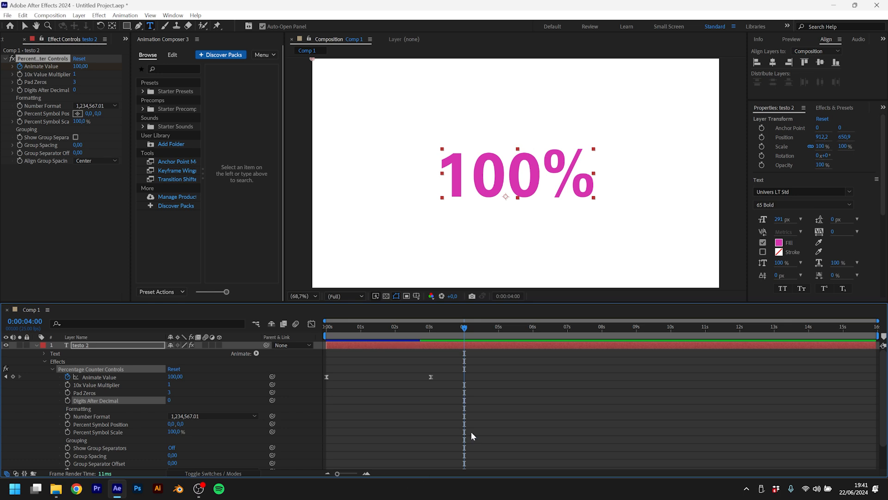